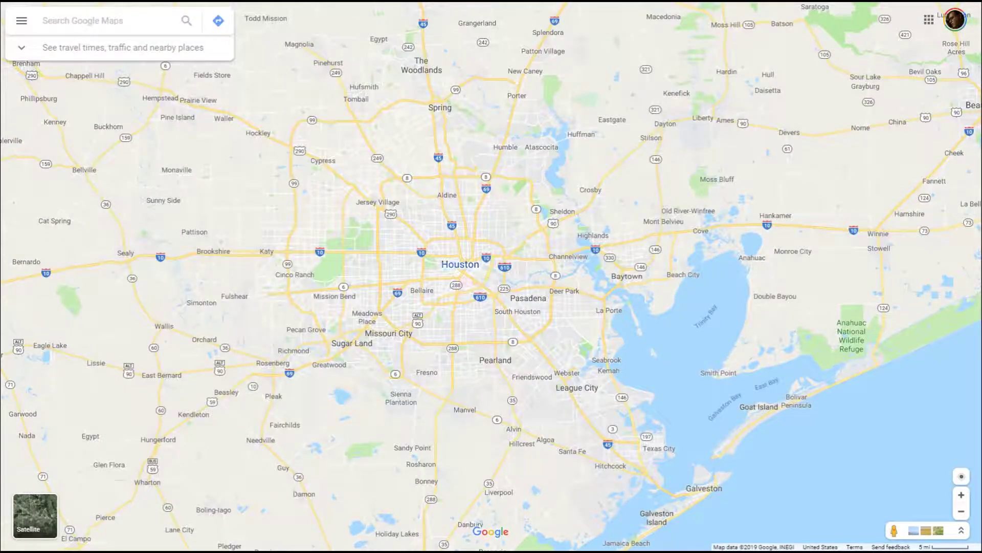
Examine Buffalo Bayou's course through downtown Houston, from the Downtown Aquarium past McKee Street Bridge to the Buffalo Bayou Canoe Launch.
scroll(462, 268, up, 3)
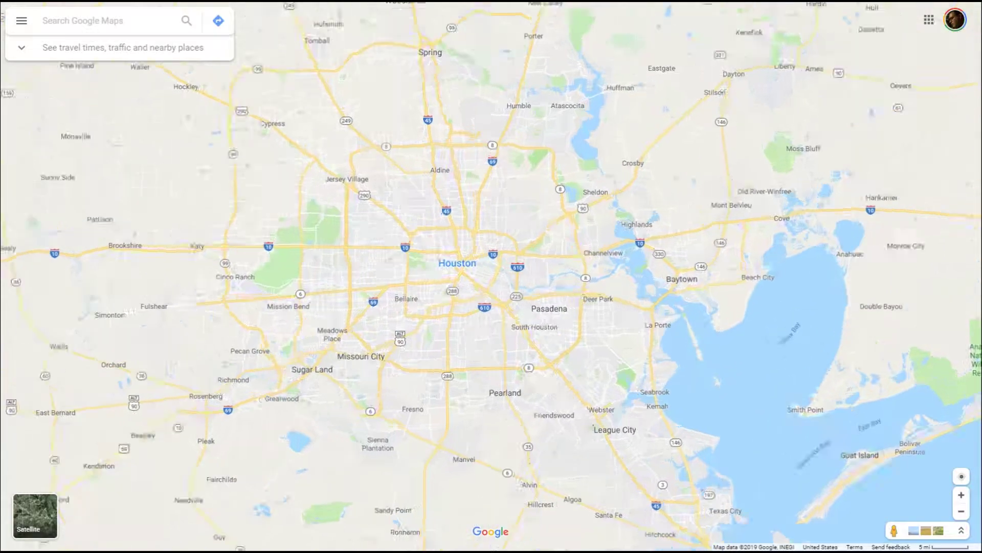
scroll(466, 265, up, 2)
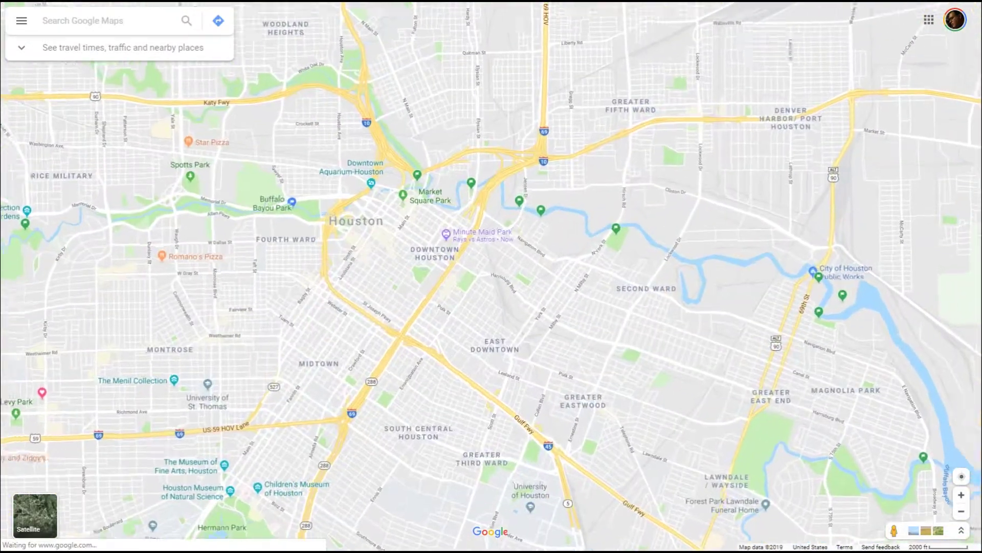
drag(467, 265, 482, 400)
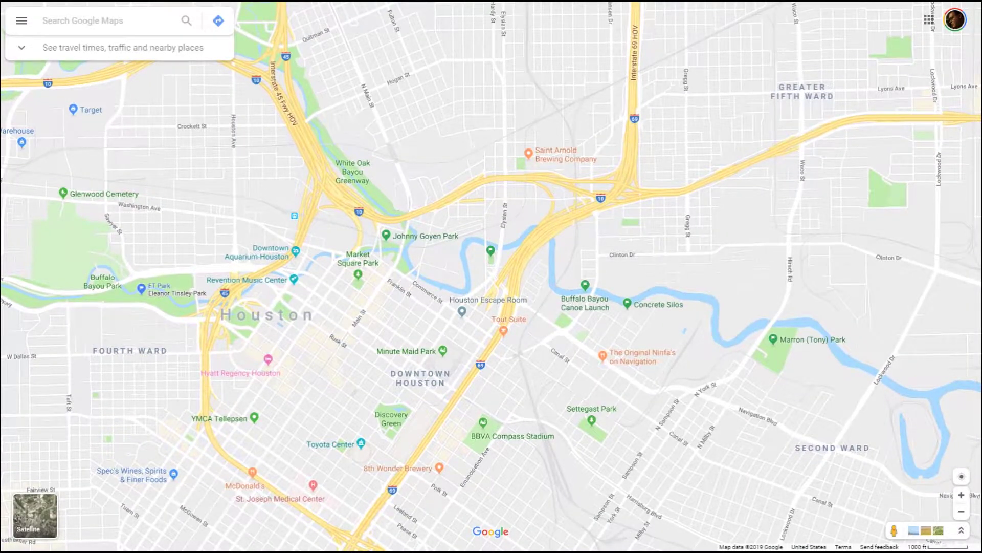
scroll(489, 273, down, 2)
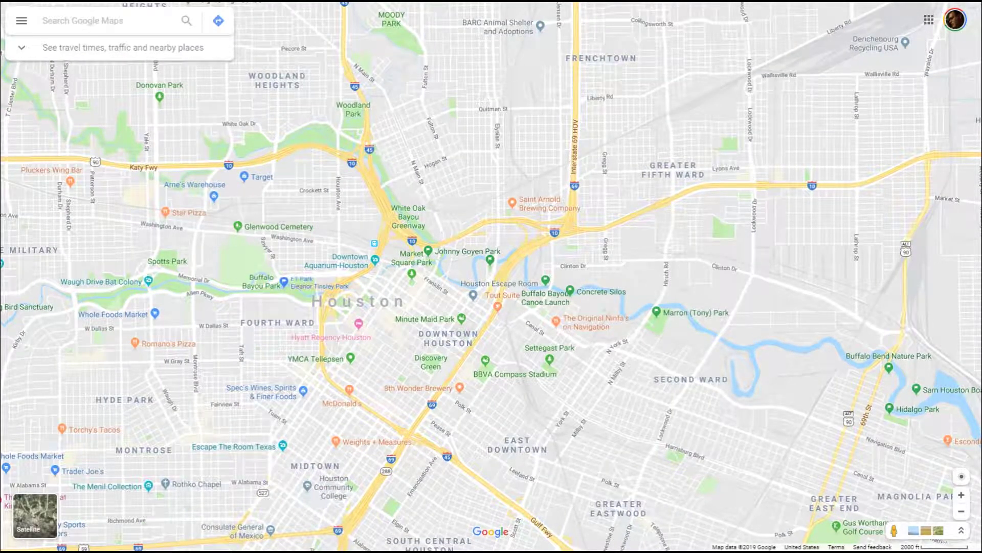
scroll(517, 261, up, 4)
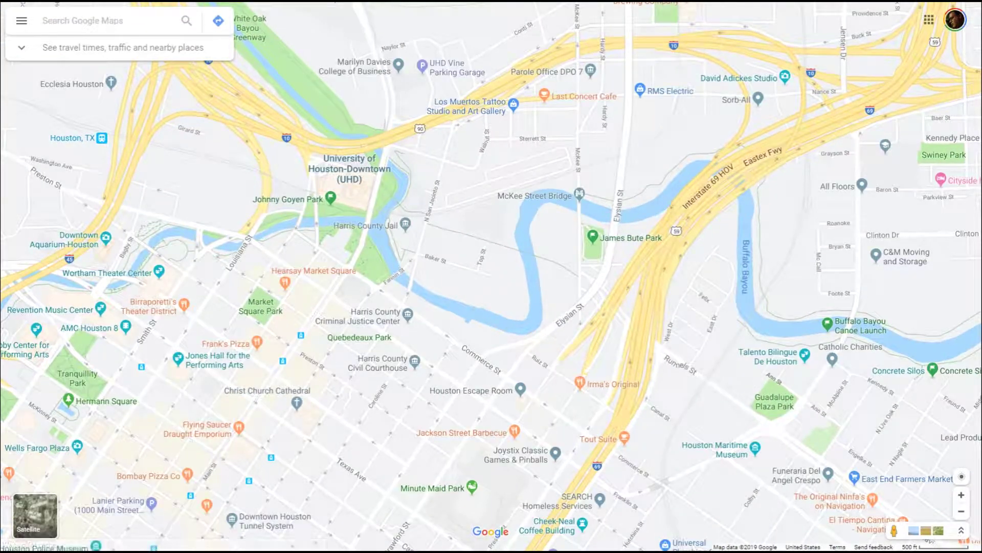
mouse_move(177, 283)
mouse_down()
mouse_move(240, 244)
mouse_move(148, 222)
mouse_up()
mouse_move(376, 209)
mouse_down()
mouse_move(320, 245)
mouse_move(411, 268)
mouse_move(412, 218)
mouse_move(345, 210)
mouse_up()
mouse_move(608, 204)
mouse_down()
mouse_move(557, 253)
mouse_move(653, 258)
mouse_move(627, 209)
mouse_move(580, 207)
mouse_up()
mouse_move(827, 310)
mouse_down()
mouse_move(802, 316)
mouse_move(801, 358)
mouse_move(873, 342)
mouse_up()
drag(399, 277, 584, 282)
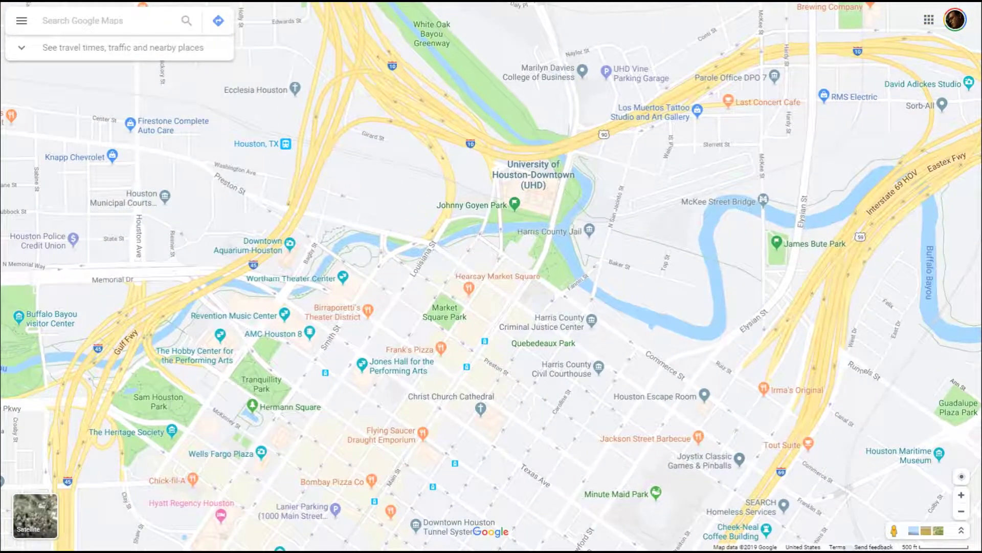
Switch to Google Earth and hide the sidebar to give the Houston satellite imagery the full width.
key(Right)
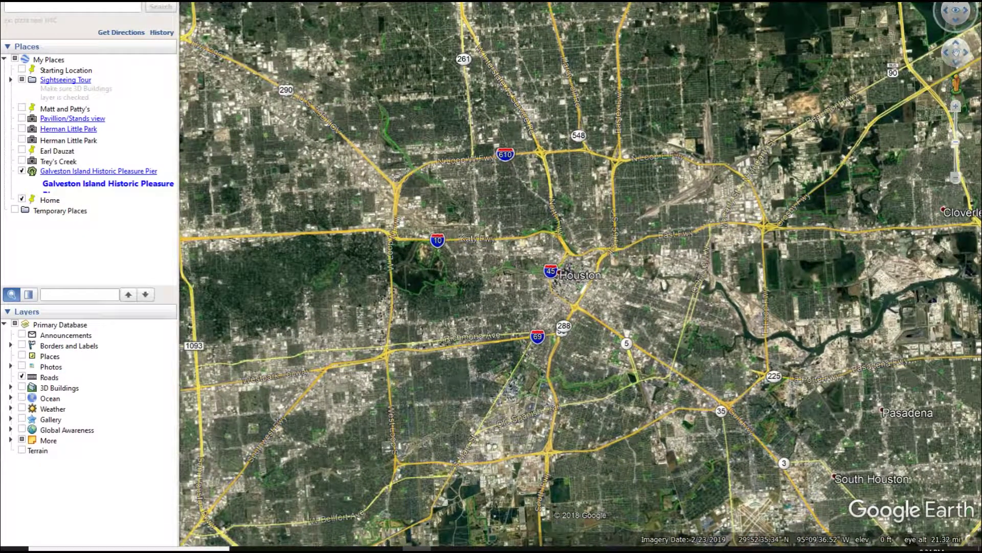
key(alt+v)
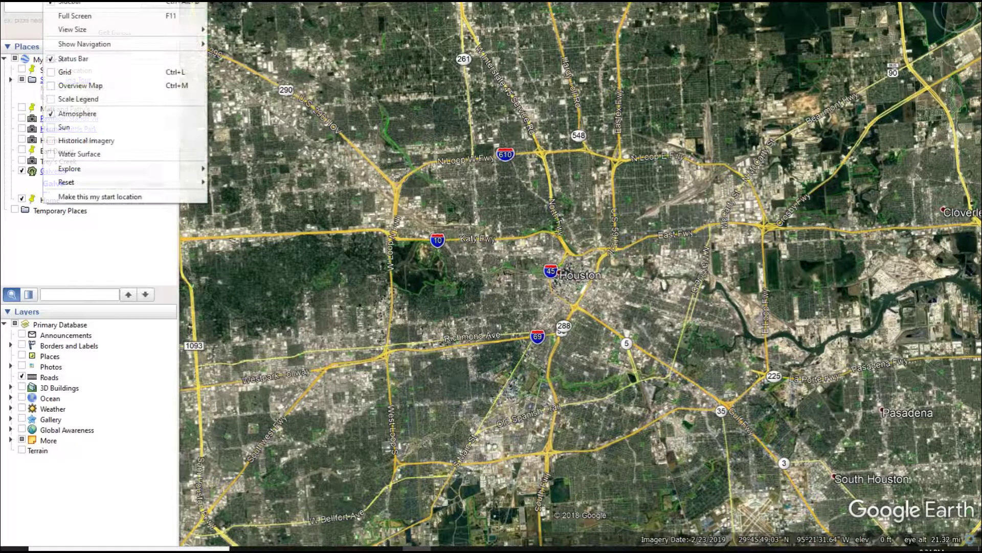
key(Return)
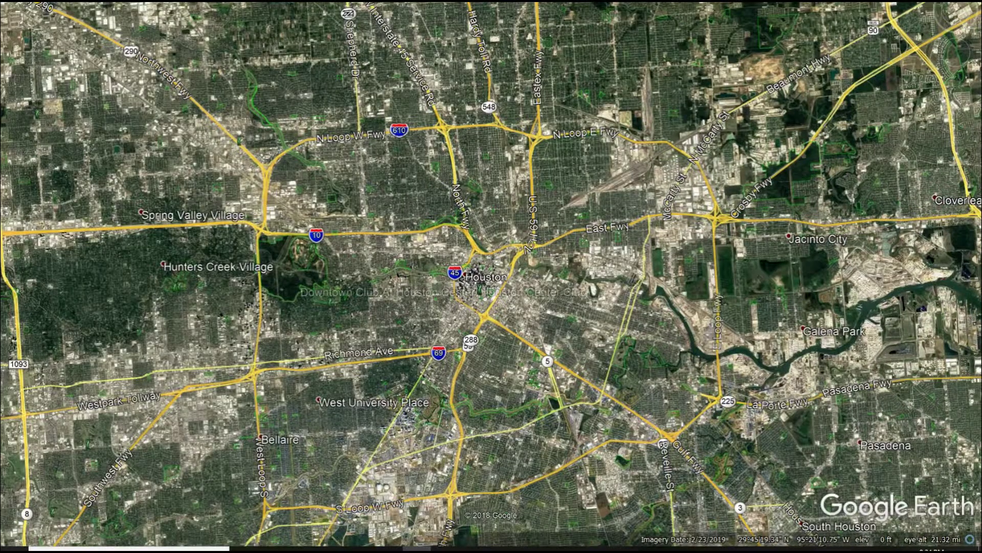
Examine satellite imagery of downtown Houston and Buffalo Bayou between the Theater District and Interstate 69.
scroll(503, 280, up, 5)
scroll(503, 280, up, 3)
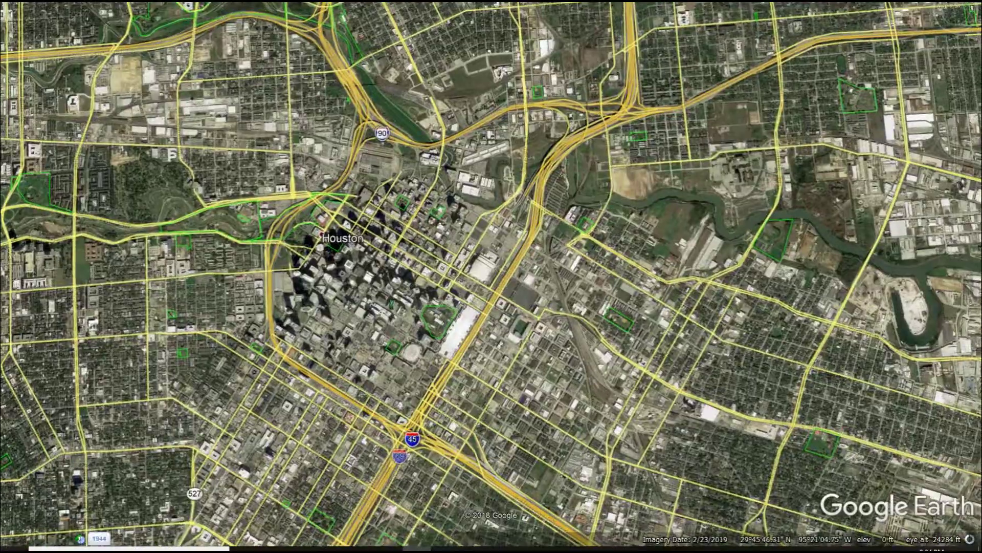
scroll(446, 252, up, 2)
scroll(446, 251, up, 4)
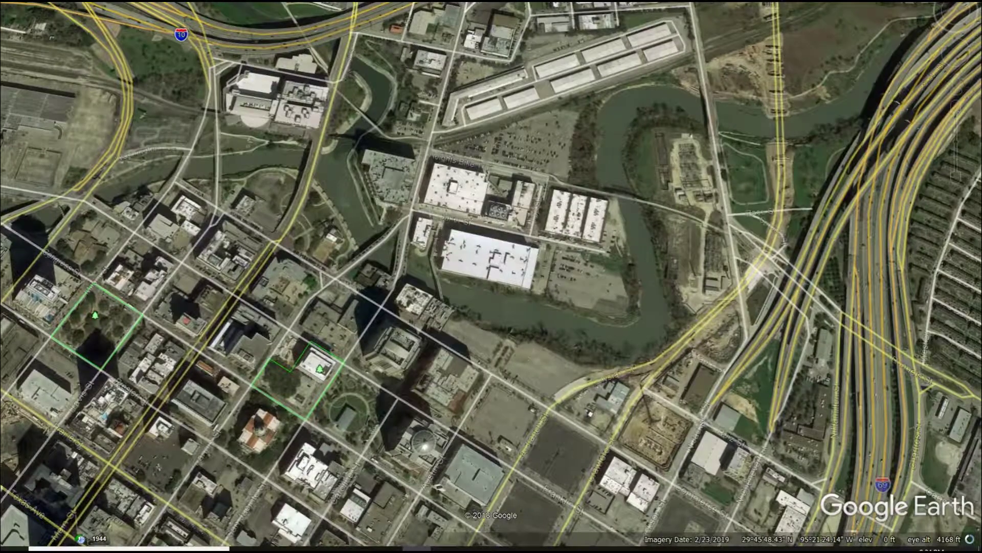
drag(342, 236, 565, 357)
drag(102, 314, 142, 306)
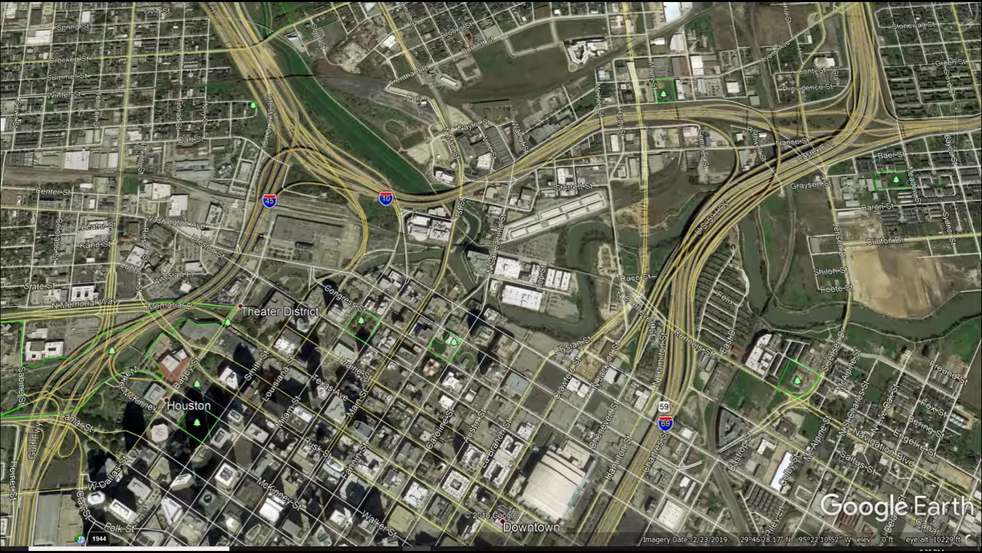
Measure a five-point path in feet along Buffalo Bayou, from north of the Theater District via McKee Street to Jensen Drive.
key(alt+t)
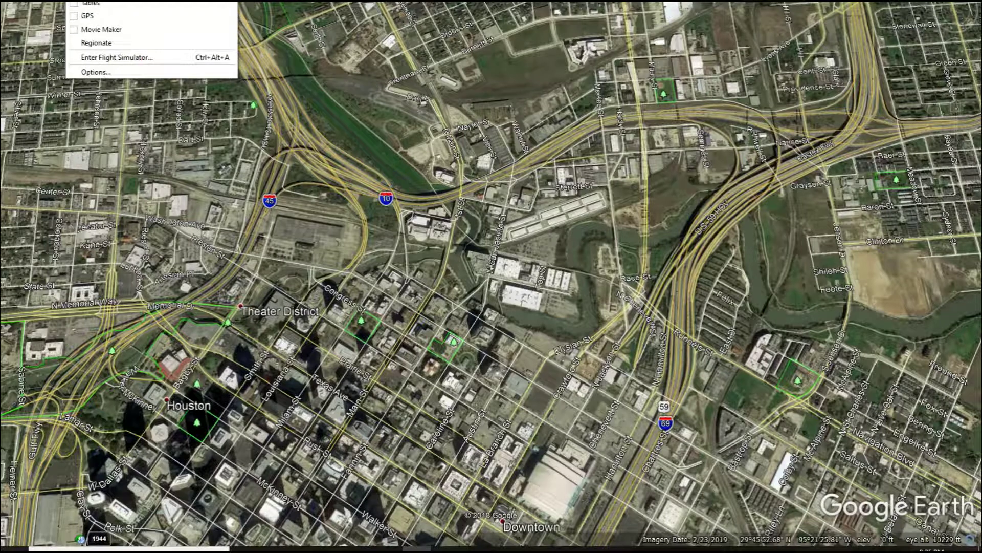
key(r)
drag(423, 192, 99, 0)
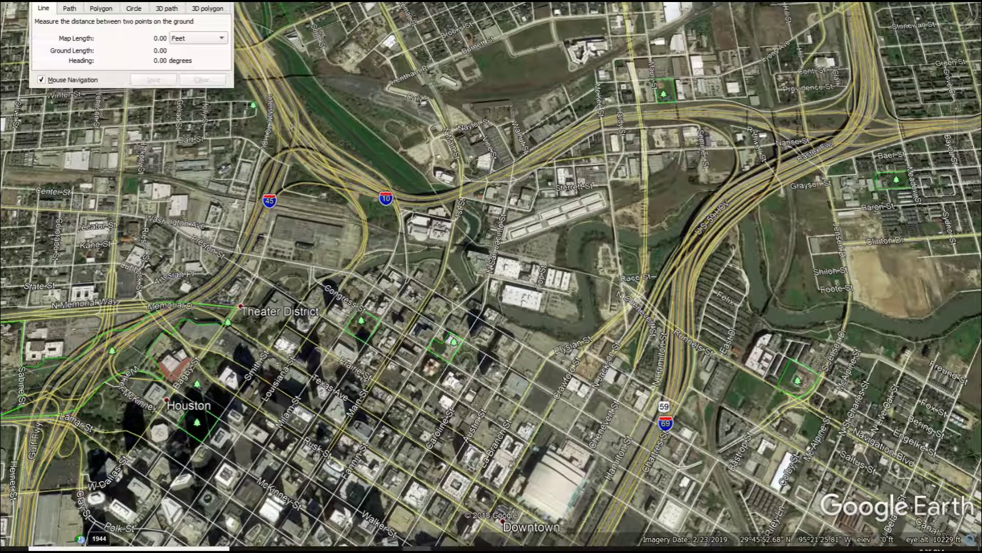
click(69, 8)
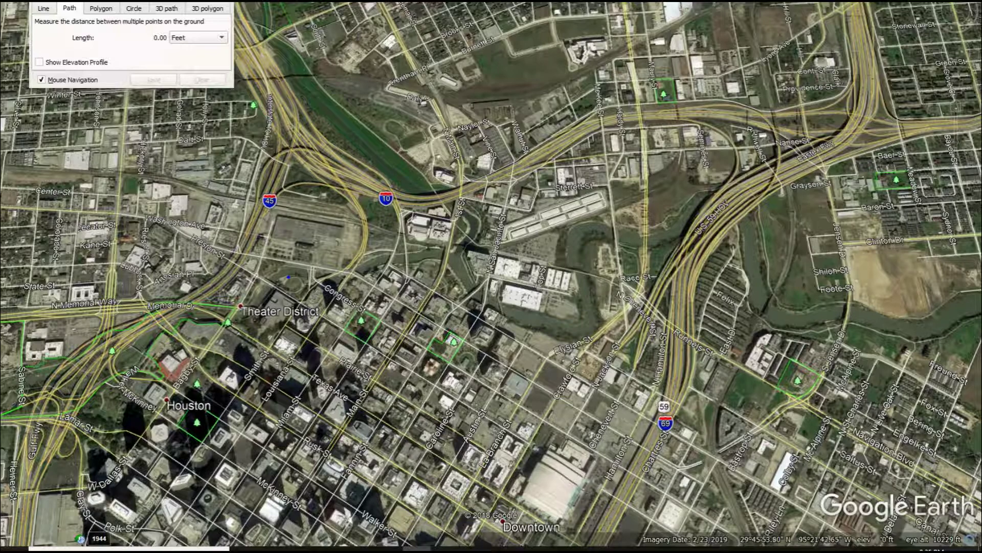
click(288, 277)
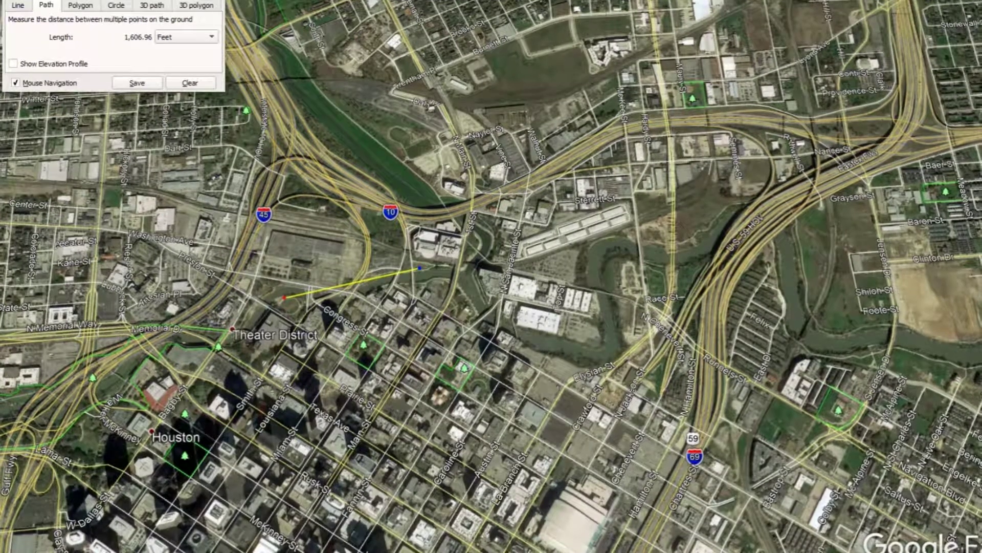
click(420, 267)
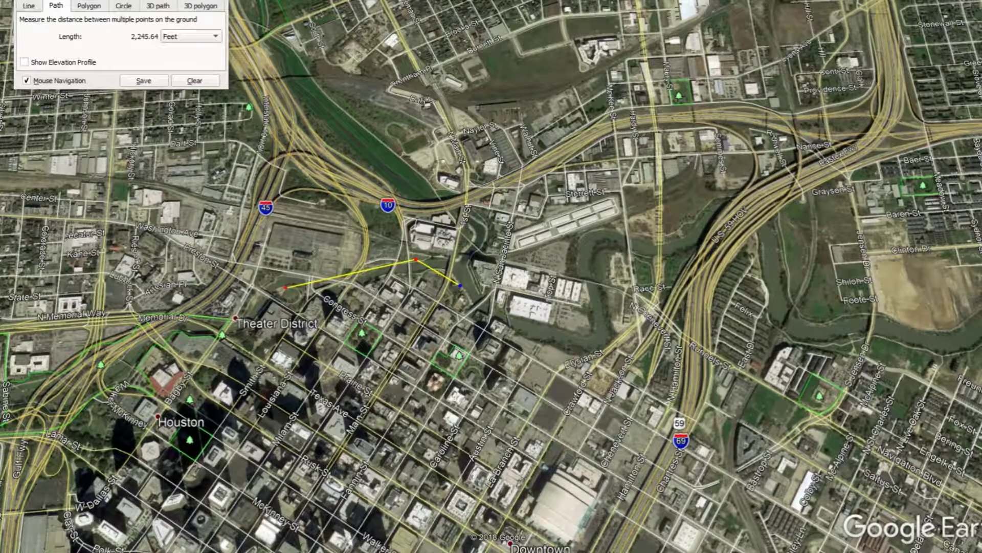
click(639, 255)
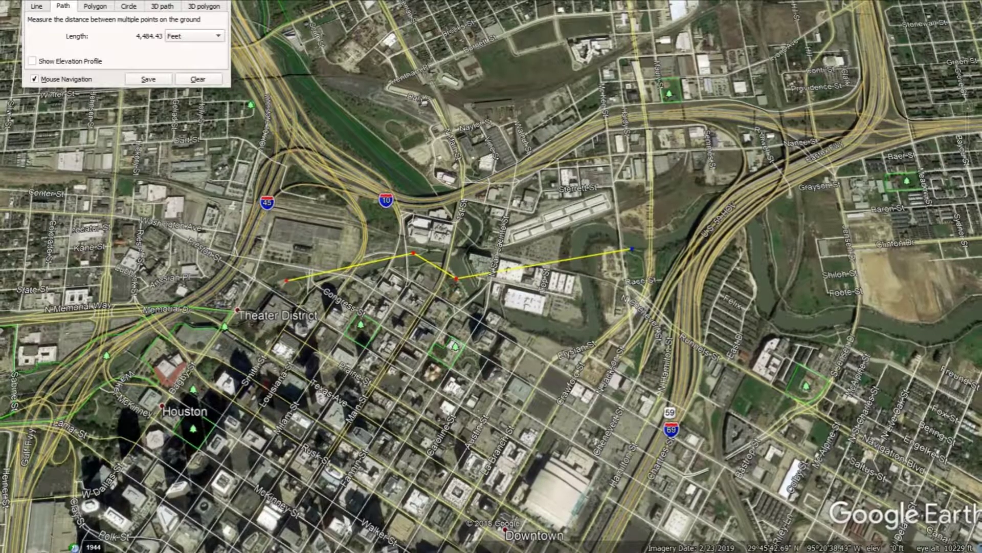
click(839, 327)
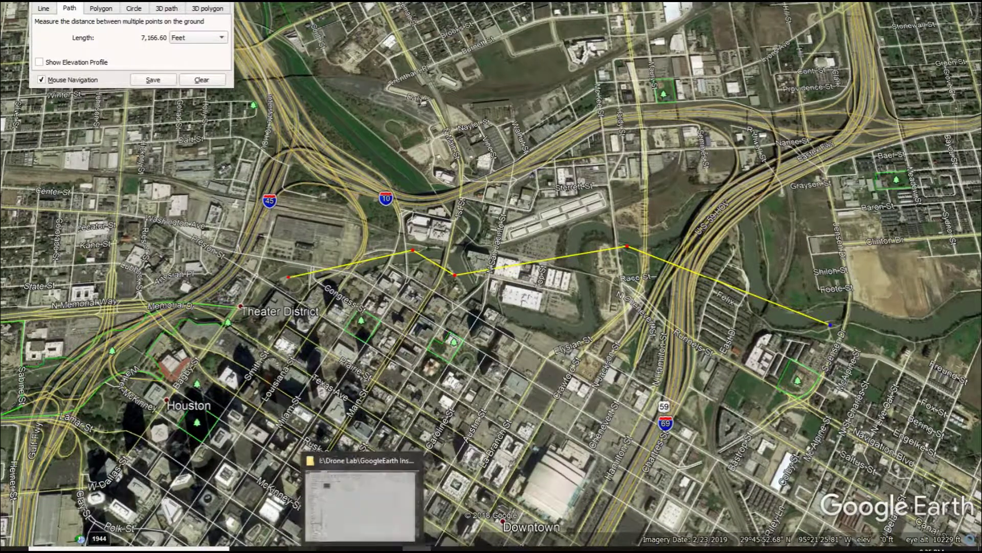
Switch to Google Maps and examine the bayou landmarks from Harris County Jail and James Bute Park to the Buffalo Bayou Canoe Launch.
click(311, 551)
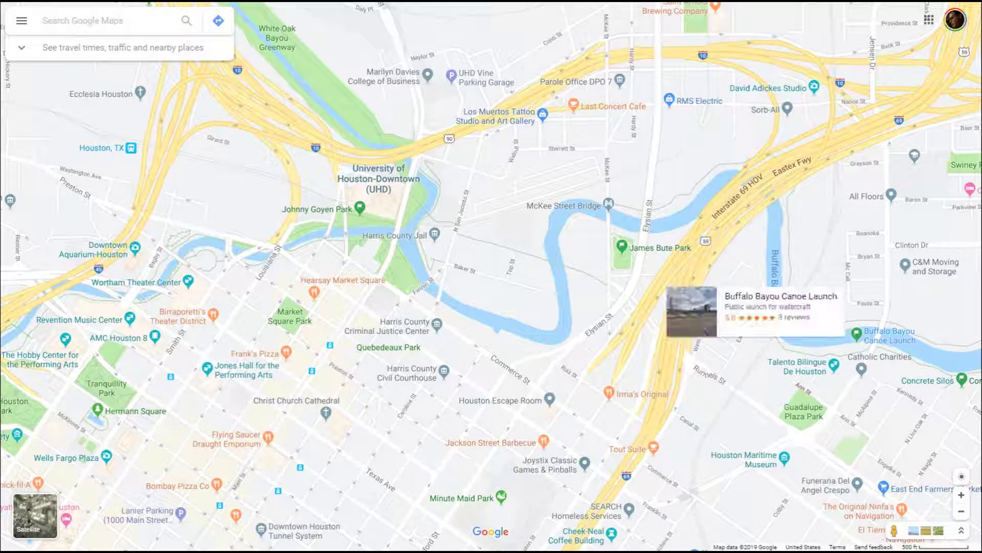
mouse_move(624, 247)
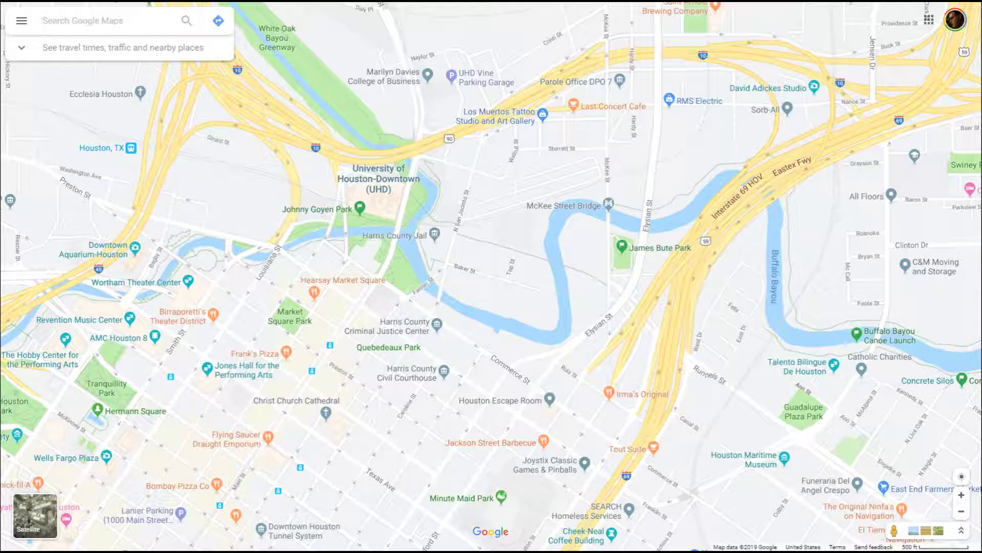
mouse_move(404, 235)
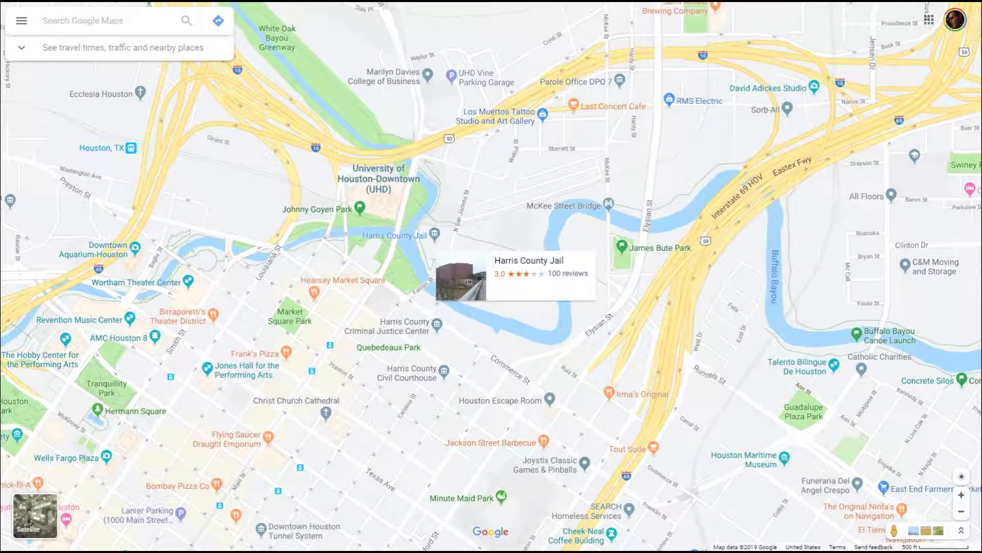
mouse_move(322, 209)
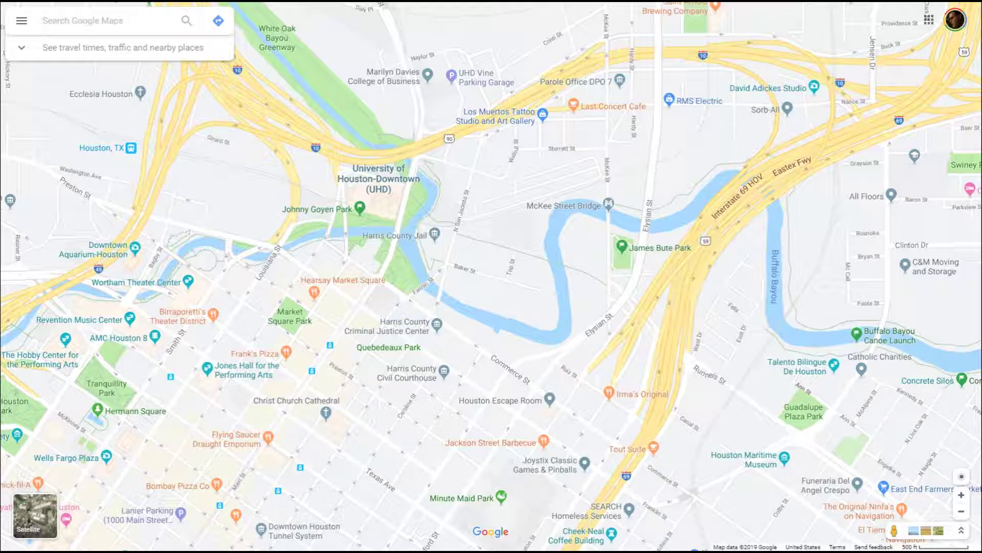
drag(491, 277, 436, 276)
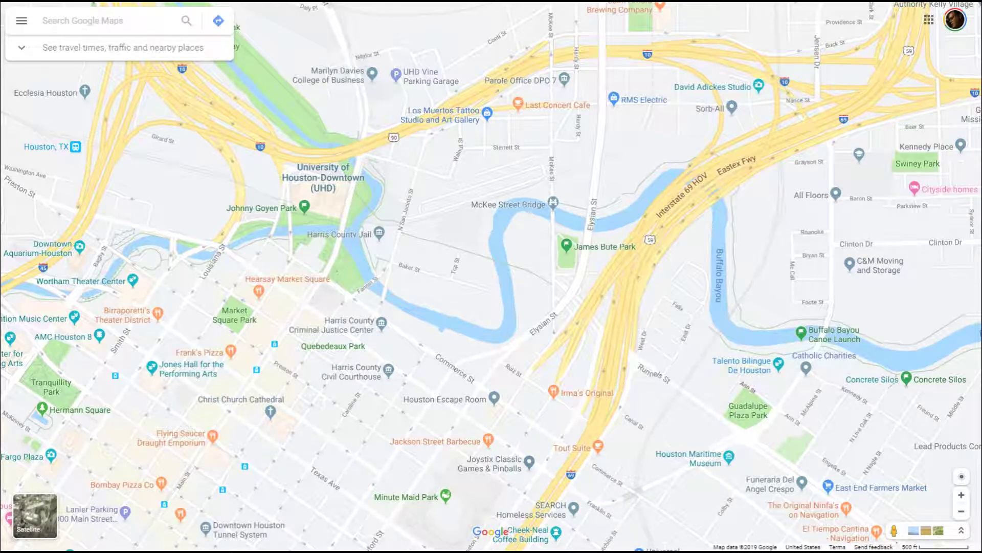
drag(845, 354, 784, 350)
scroll(783, 350, up, 2)
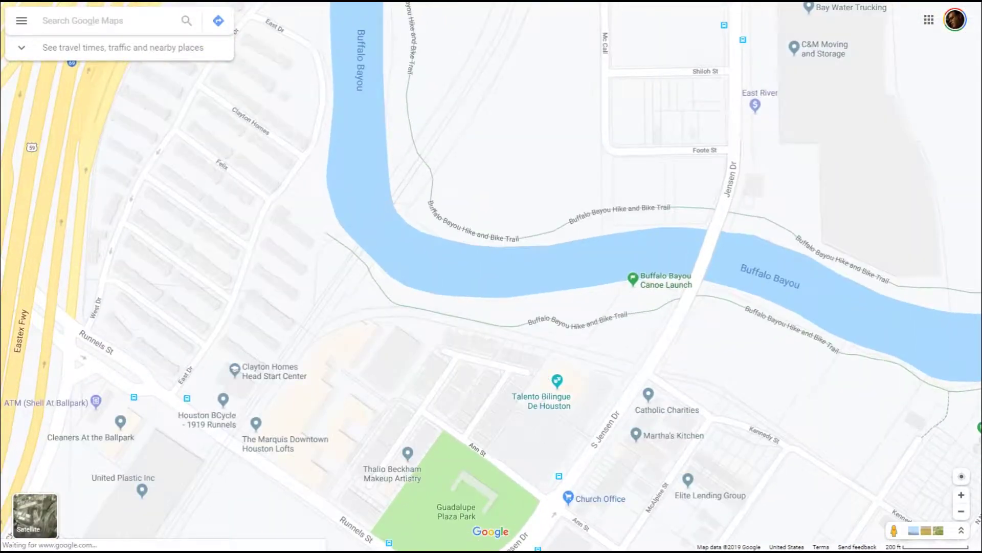
mouse_move(634, 279)
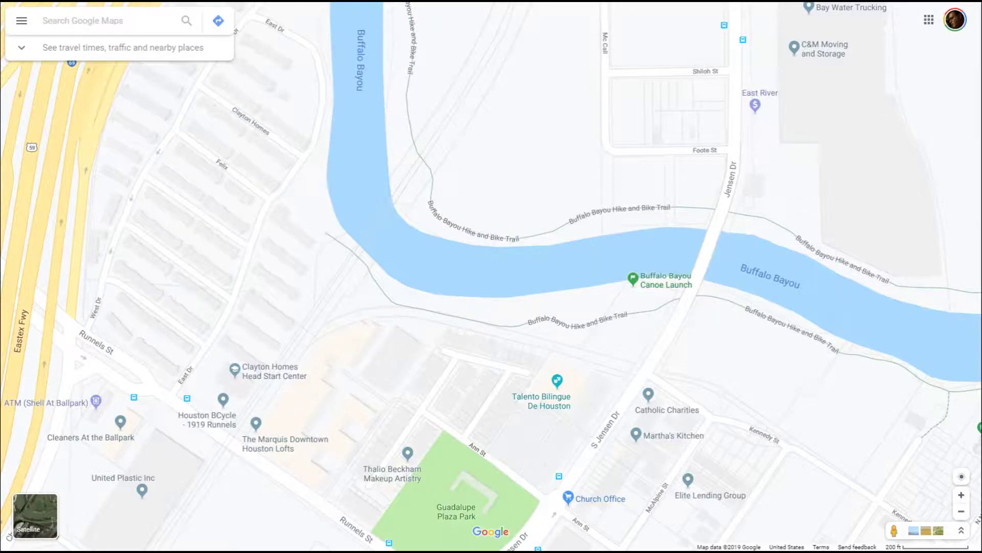
drag(972, 429, 719, 350)
mouse_move(719, 349)
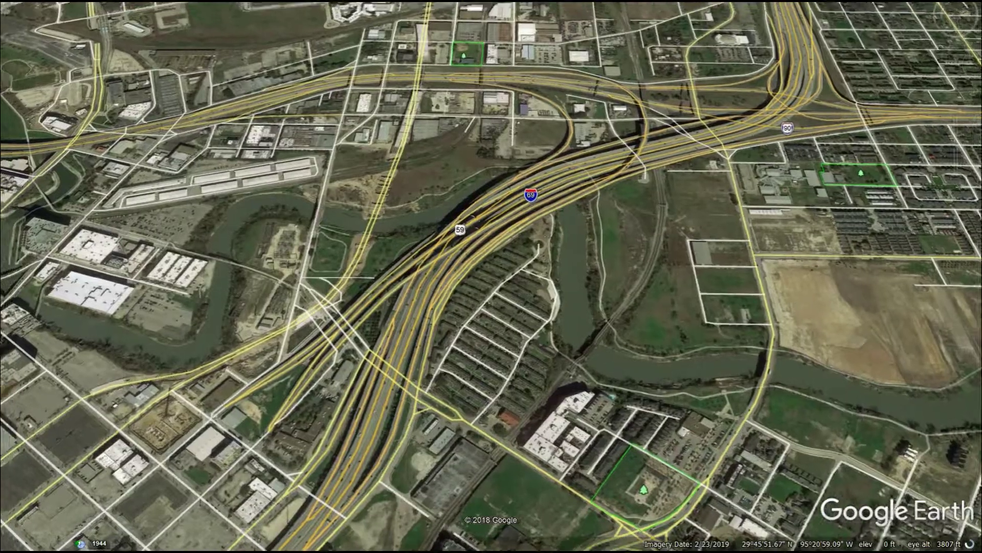
Return to Google Earth and view the lawn of James Bute Park at street level from McKee Street.
key(alt+t)
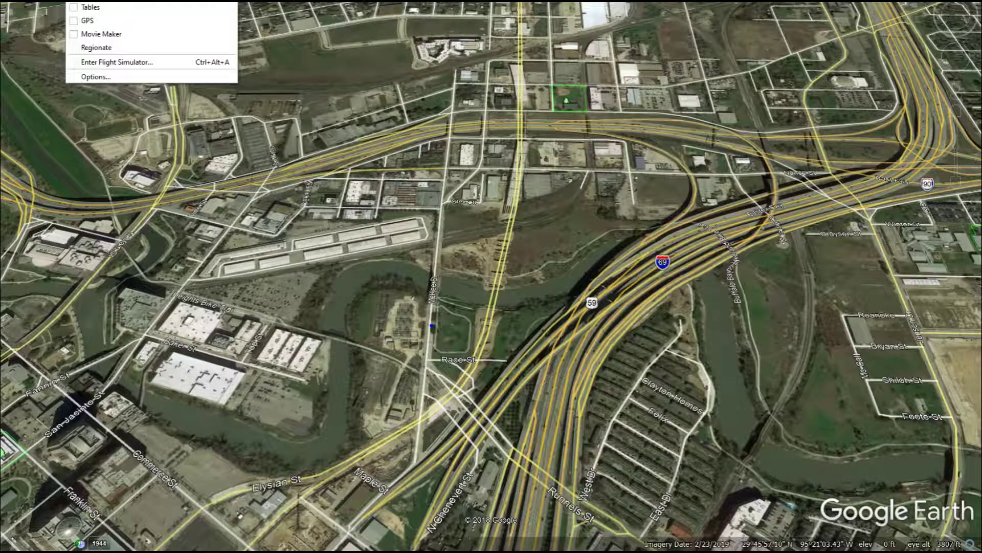
key(r)
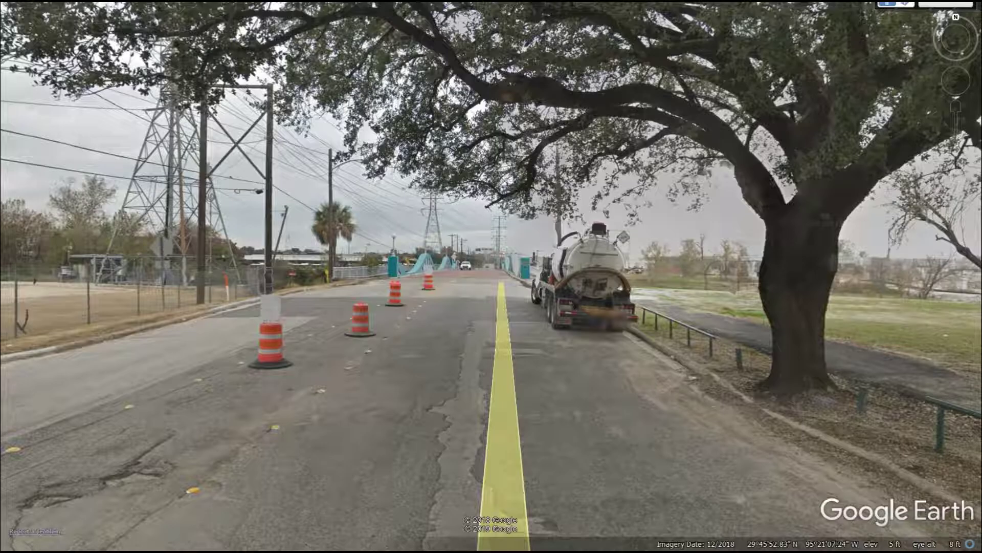
key(Right)
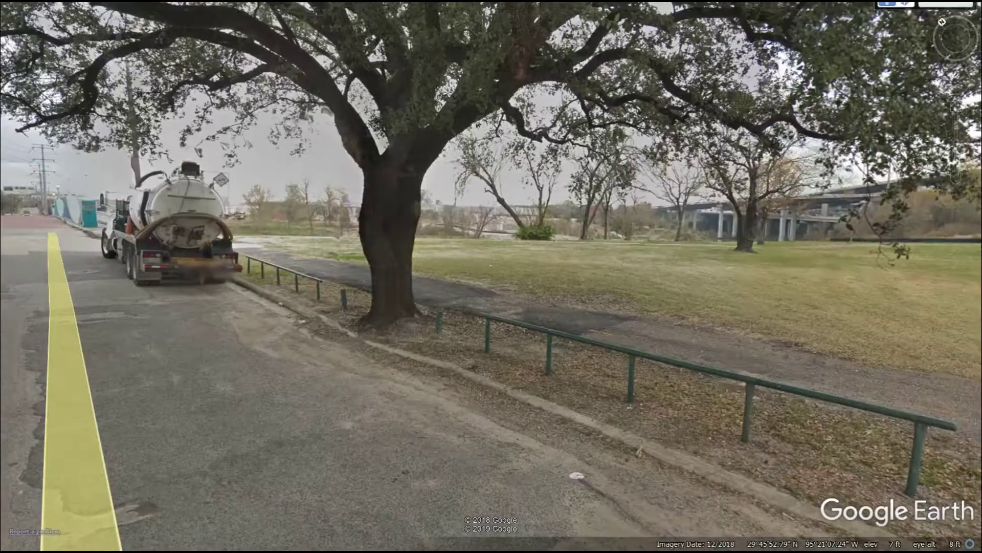
key(Up)
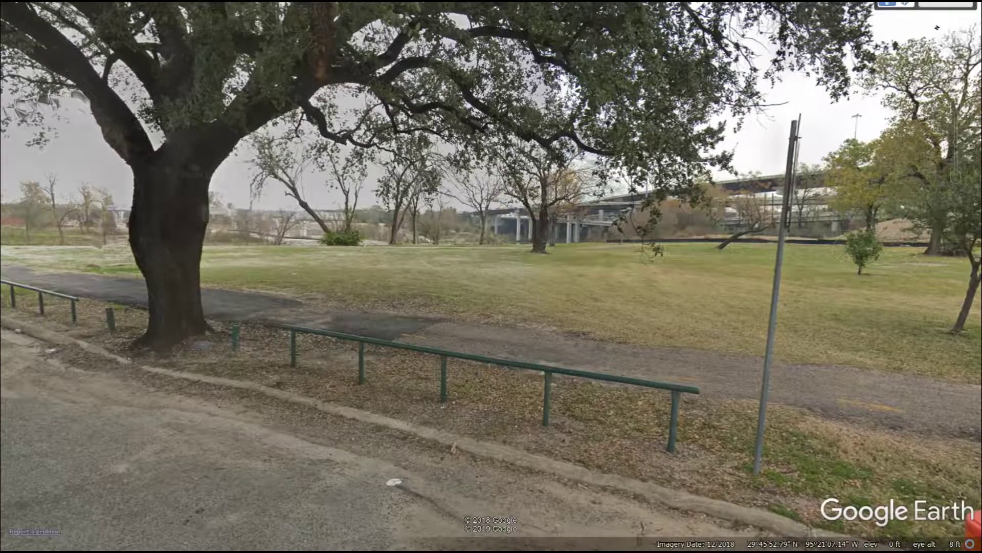
Examine the fenced electrical substation and the roadway across from James Bute Park at street level.
key(Left)
key(Left)
key(Down)
key(Left)
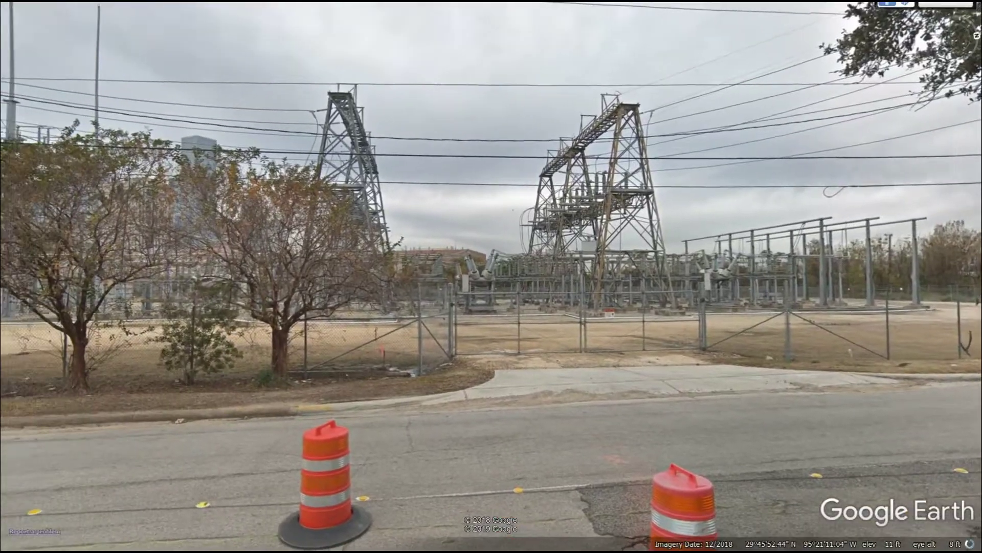
key(Left)
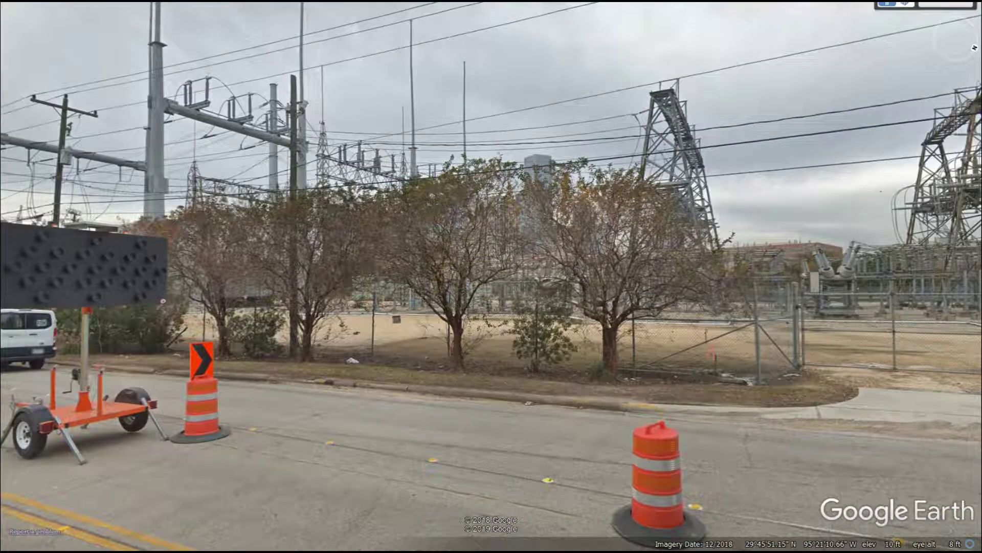
key(Down)
key(Left)
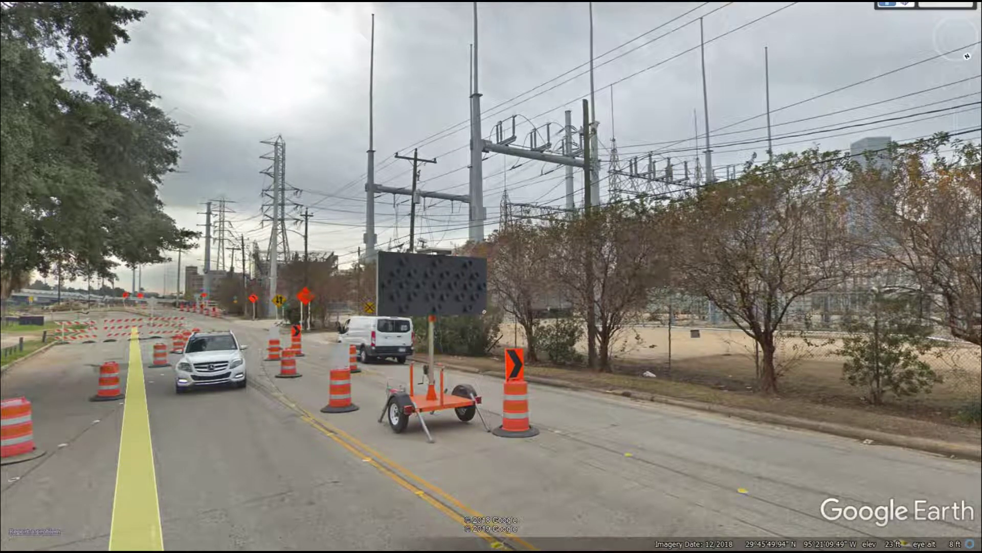
key(Right)
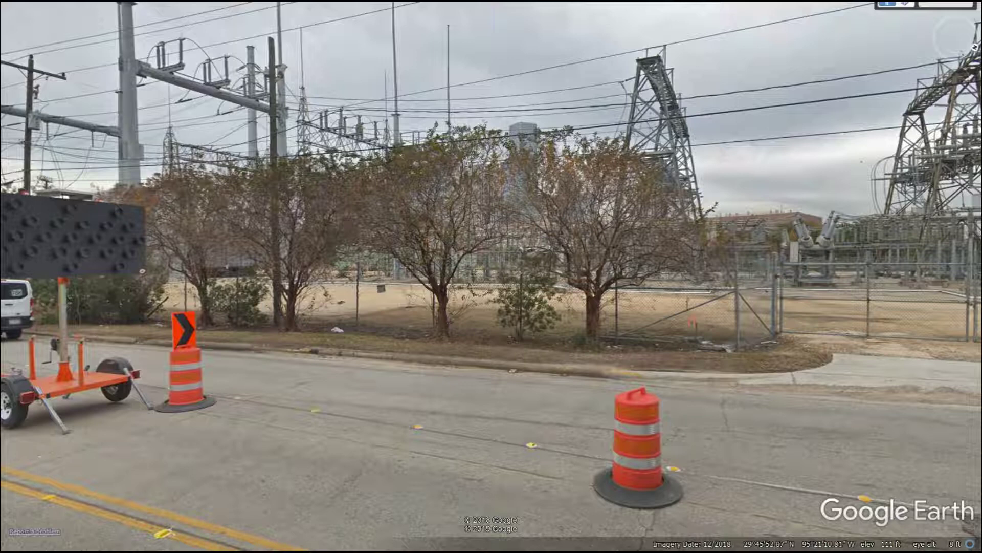
Exit the street-level view and set up the ruler for measuring a straight line between two points beside the green-outlined island.
key(Escape)
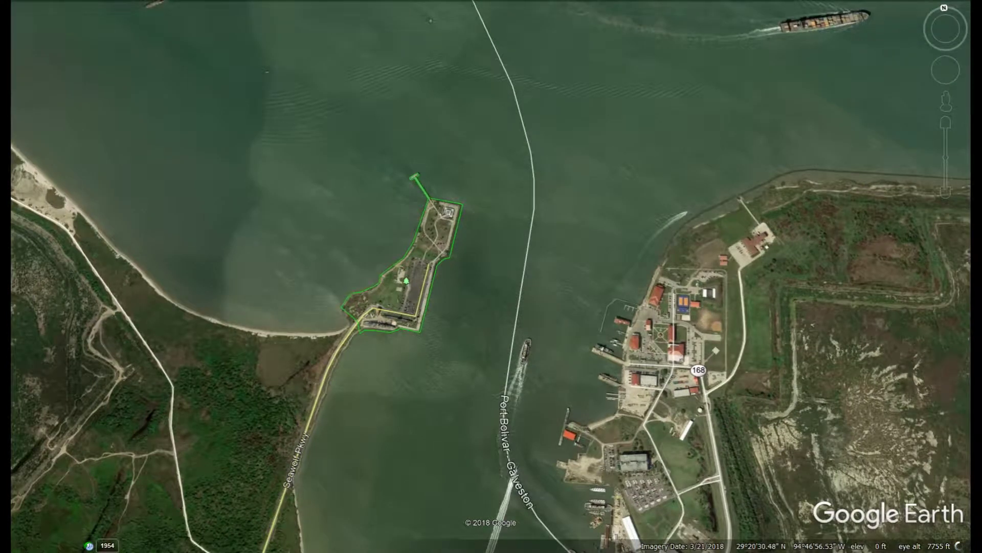
key(alt+t)
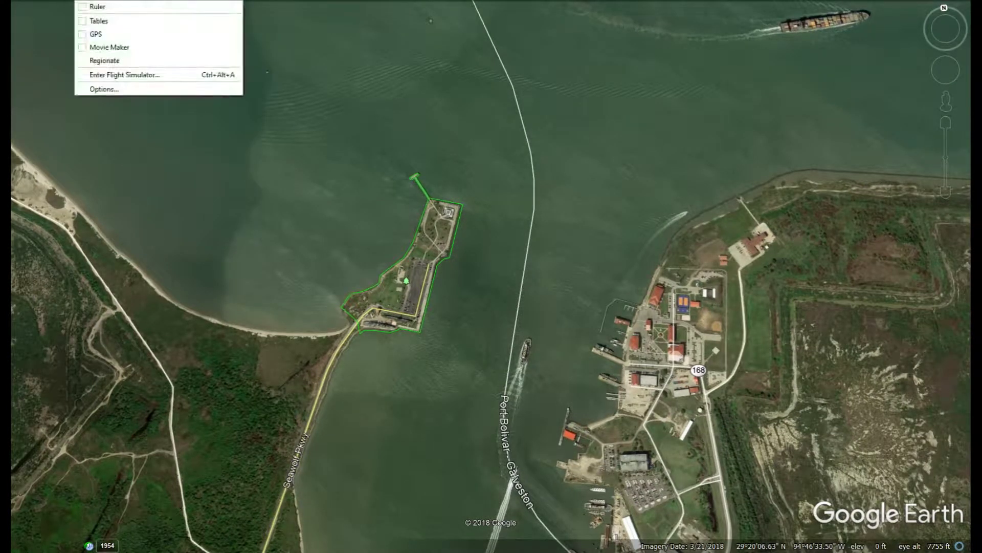
click(85, 7)
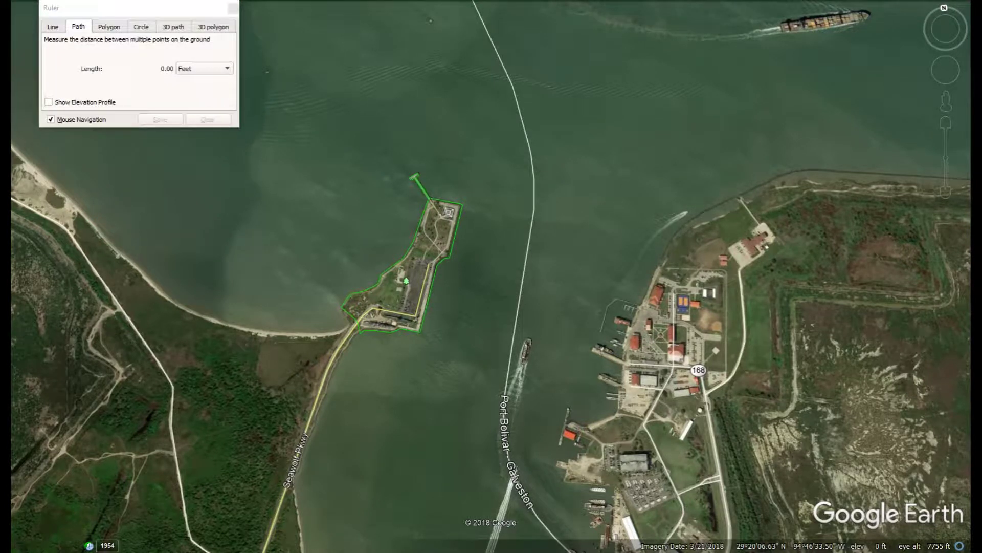
drag(105, 5, 80, 65)
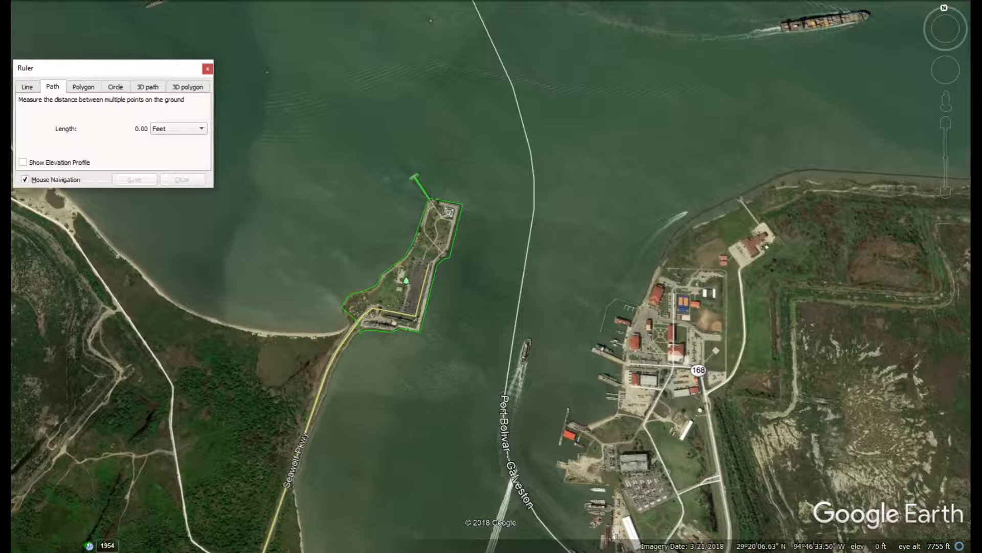
click(27, 87)
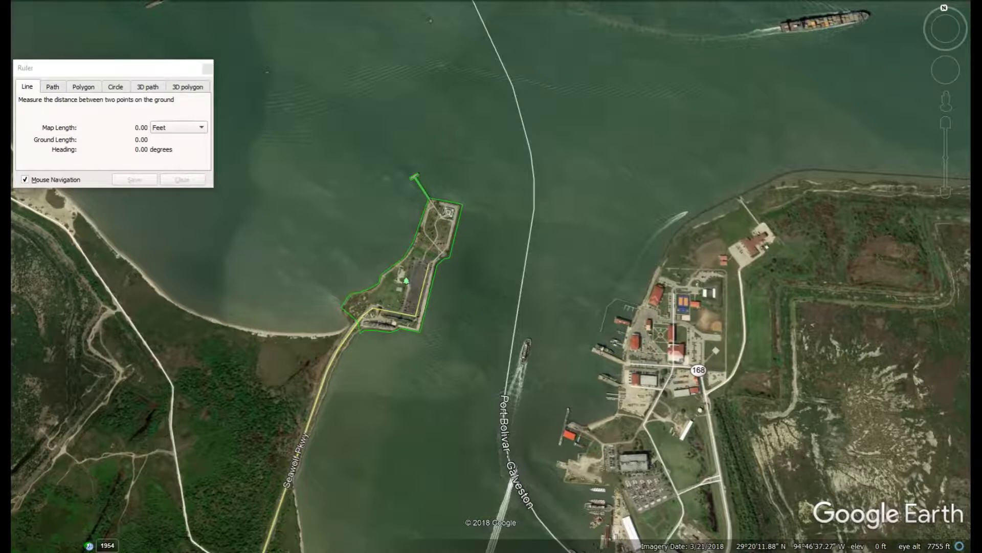
click(453, 227)
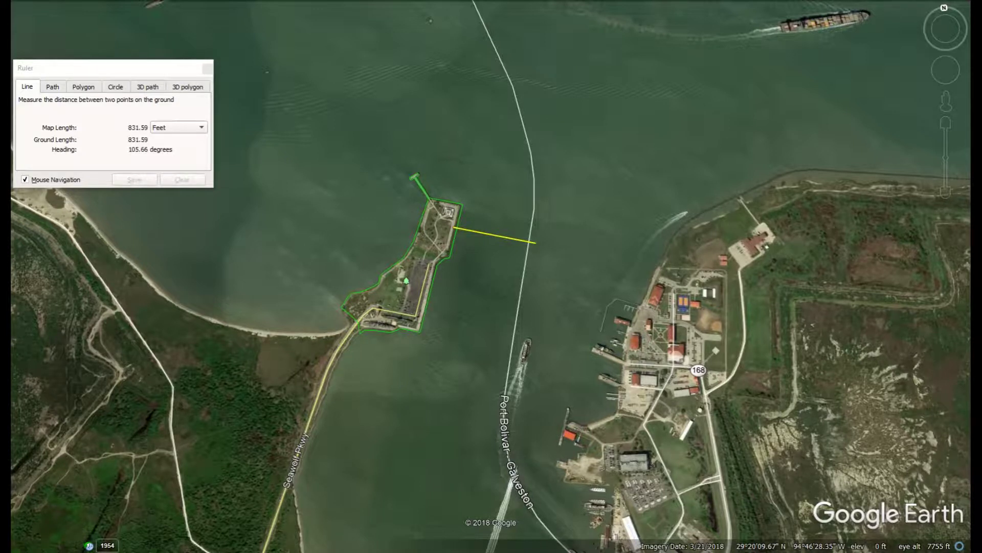
click(536, 243)
click(182, 180)
click(182, 180)
Measure a line about 809 ft long from the green-outlined island's east shore to just past the ferry route and save it as a path.
click(453, 232)
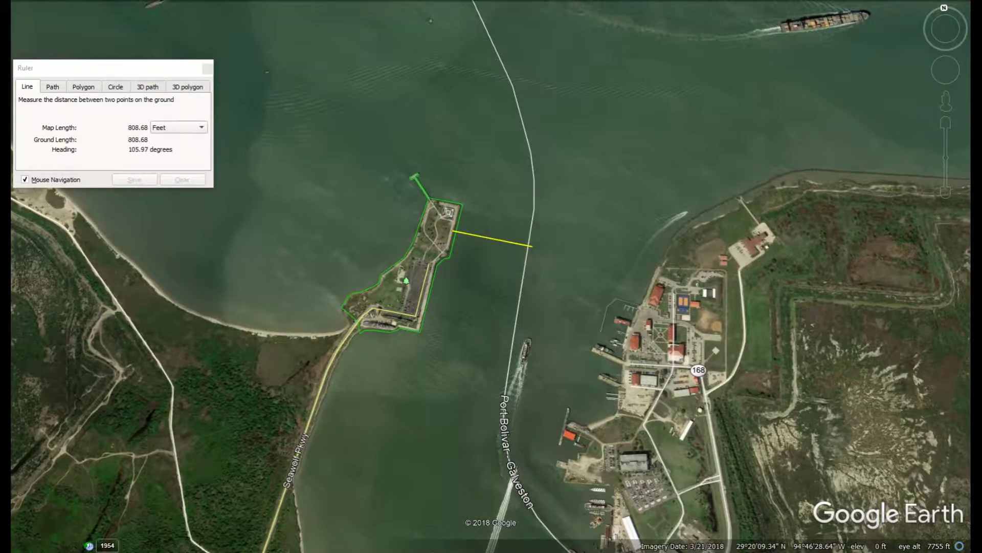
click(533, 247)
click(134, 179)
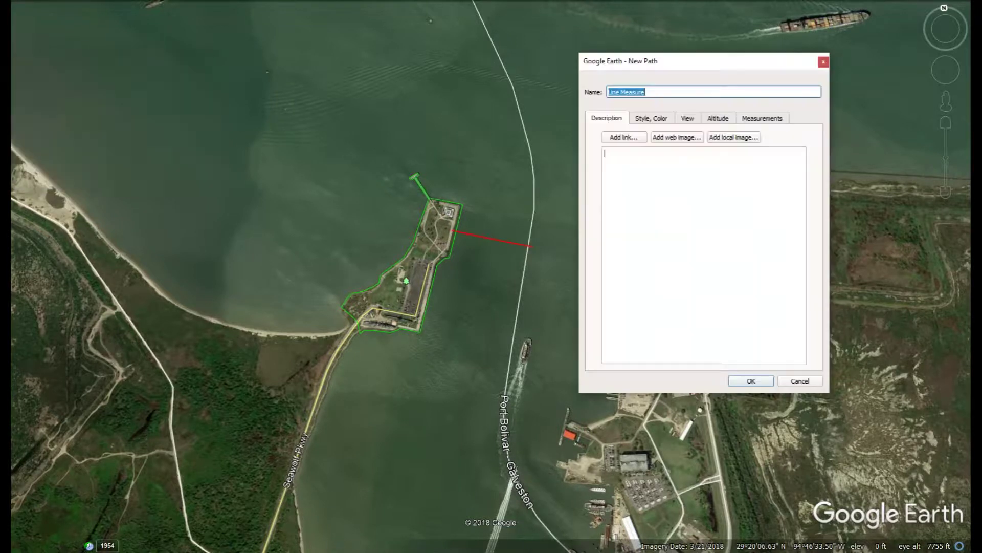
key(Return)
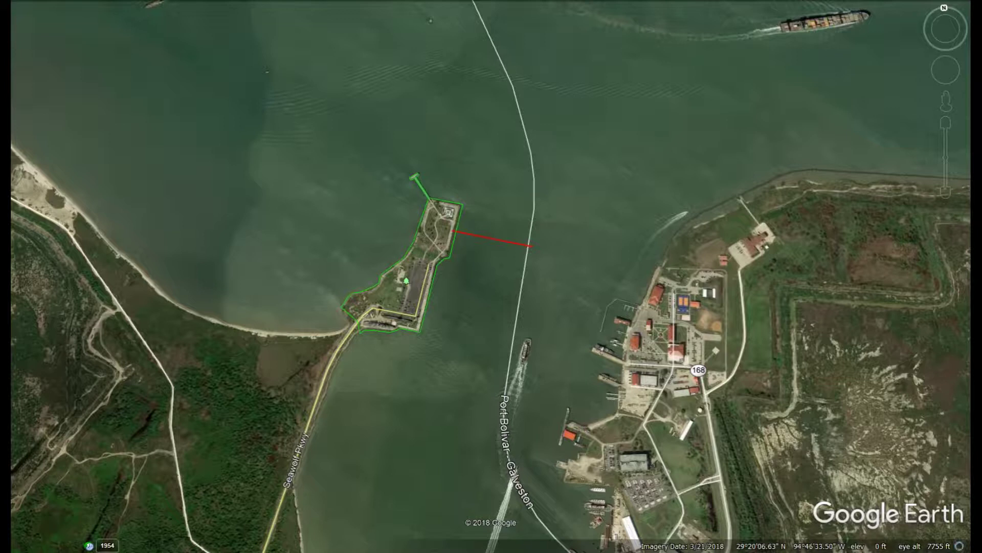
Measure and save a second line from the same shore point southeast to the ferry route at the Port Bolivar - Galveston label.
click(84, 1)
click(97, 7)
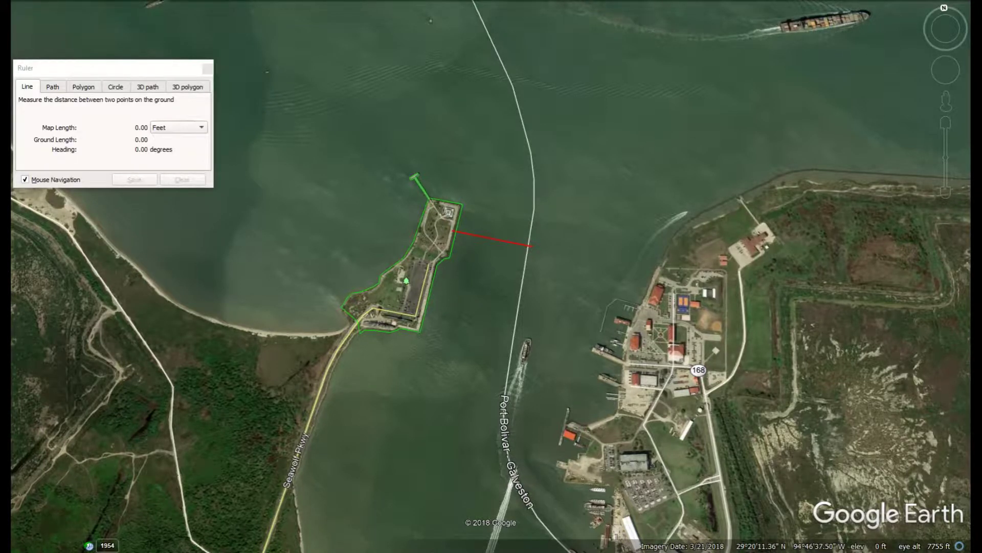
click(452, 231)
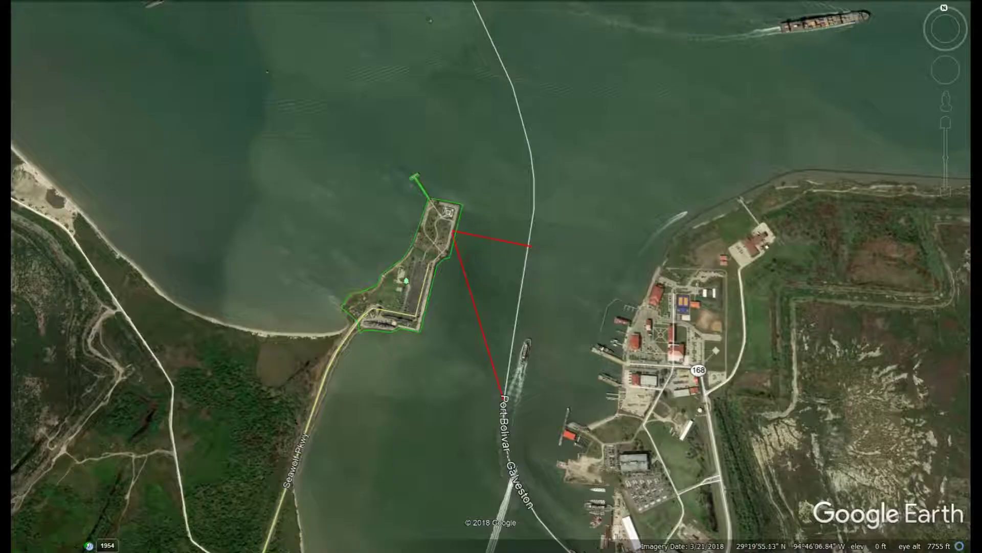
Measure a third line about 2,658 ft long from the same shore point northeast across the ferry route and save it as "2657ft".
click(82, 1)
click(90, 7)
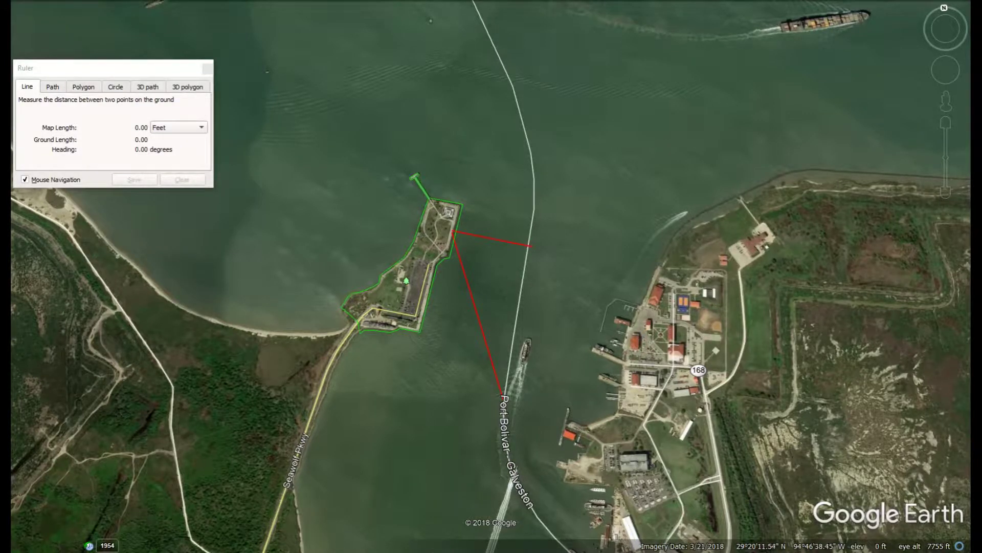
click(454, 231)
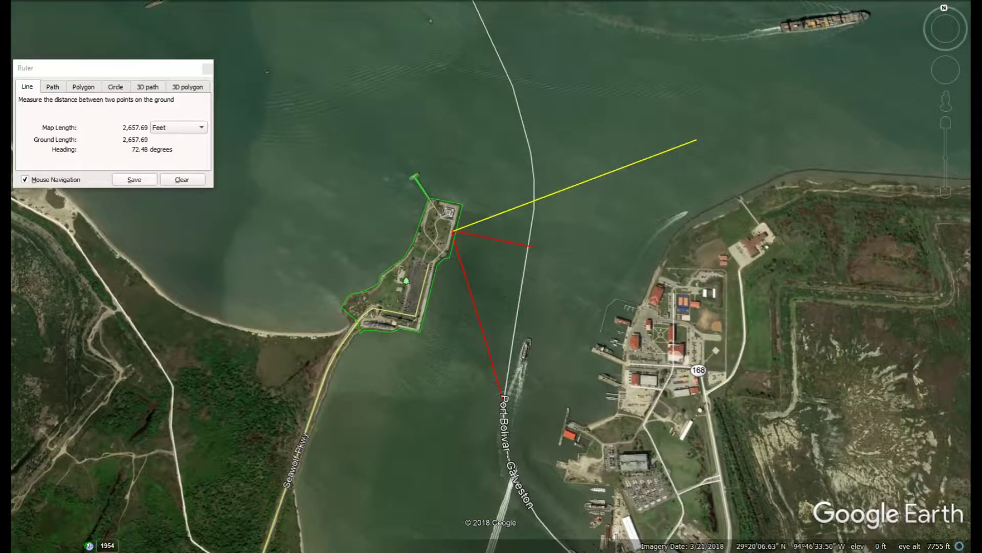
click(135, 179)
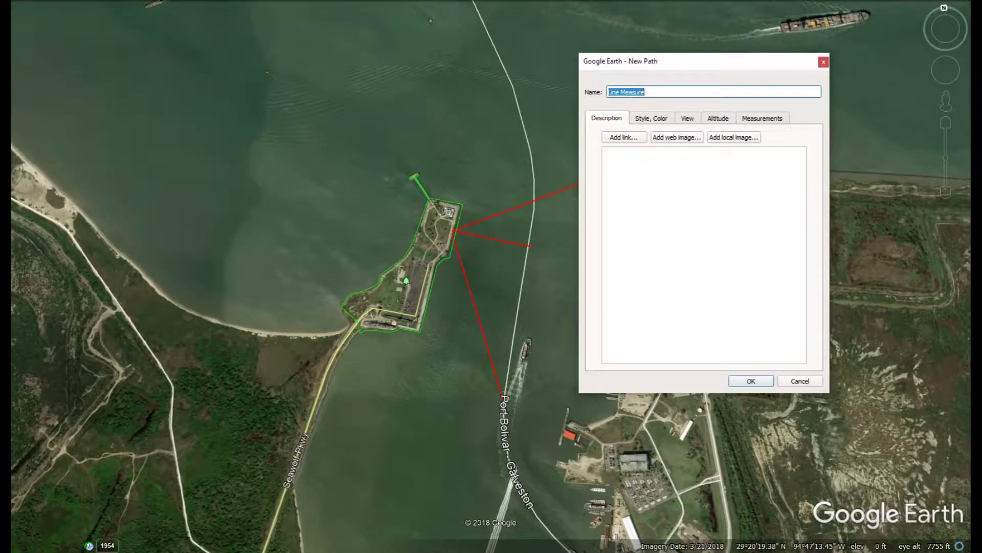
text(2657ft)
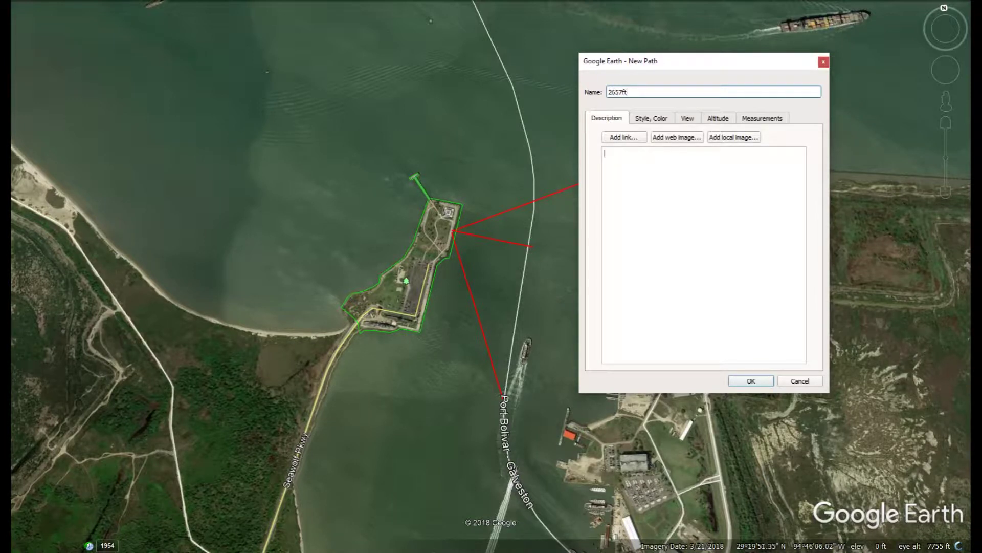
key(Return)
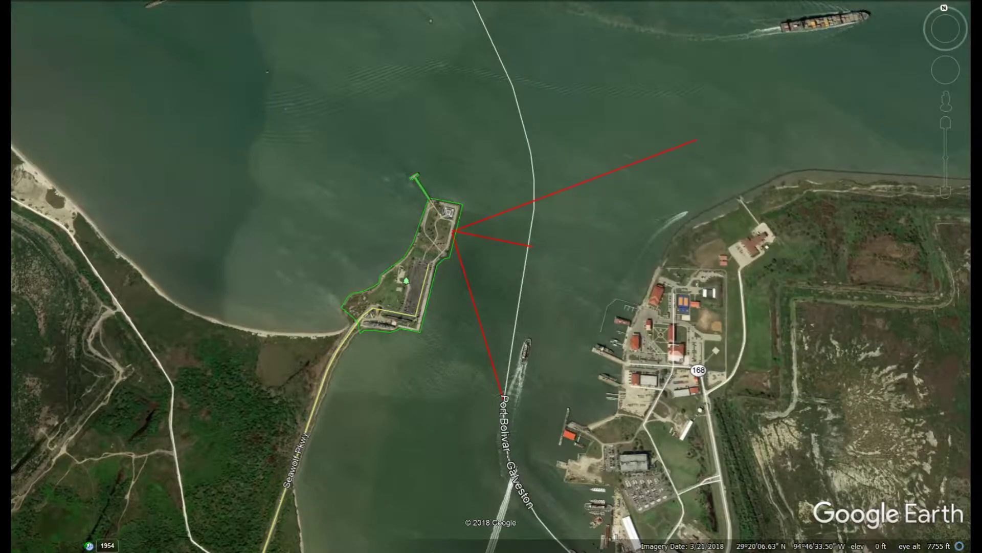
Draw a measuring circle of about 1,939 ft radius centred on the same shore point and name it "Cir" for saving.
click(87, 1)
click(102, 7)
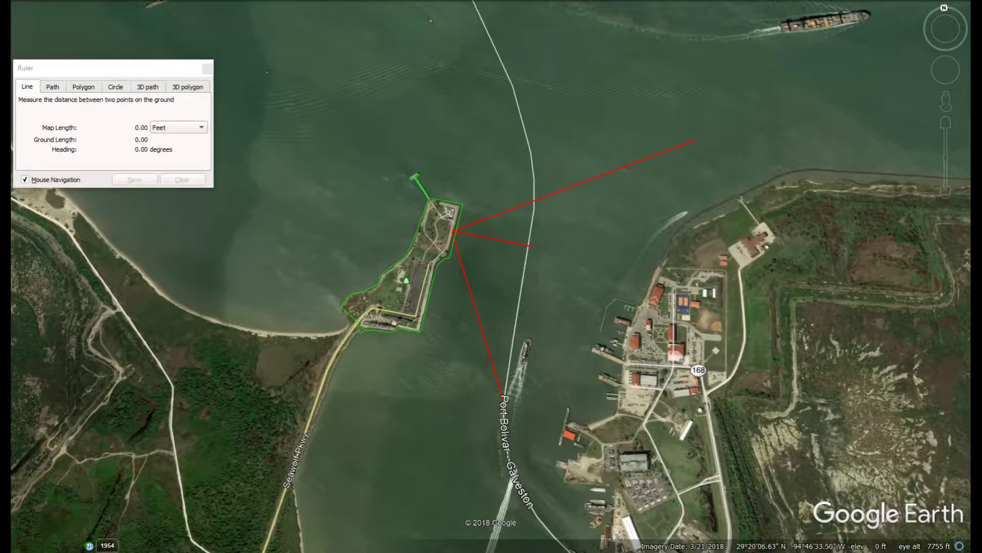
click(115, 87)
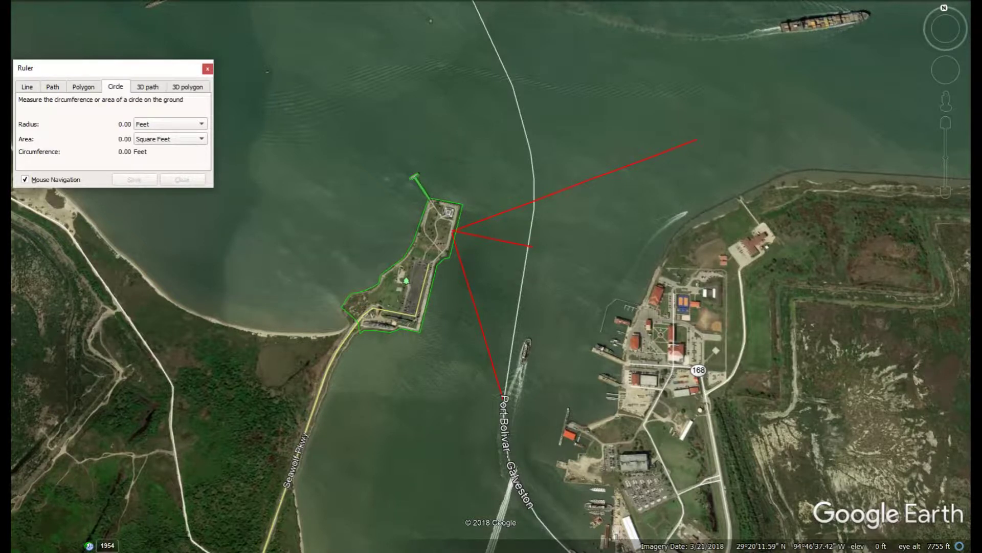
click(454, 231)
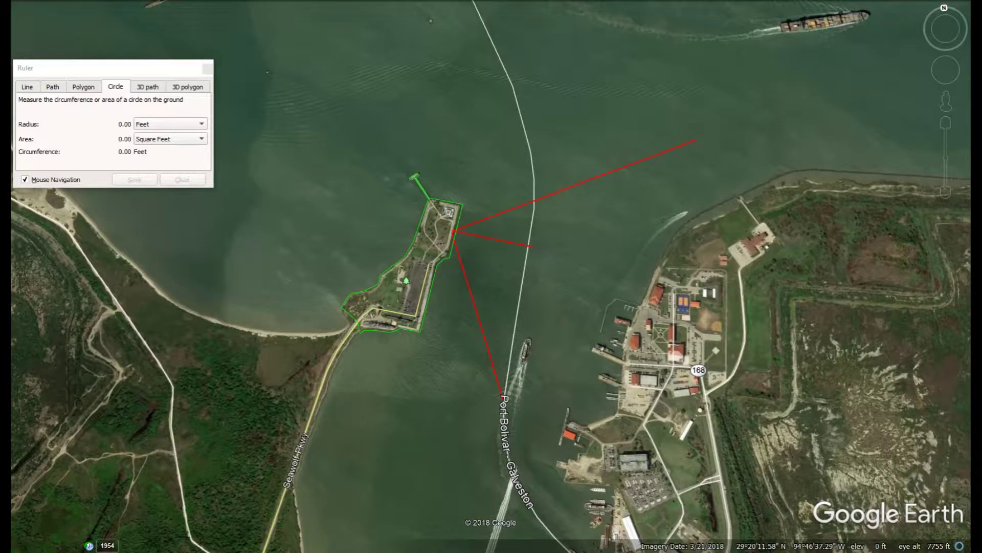
drag(453, 231, 644, 282)
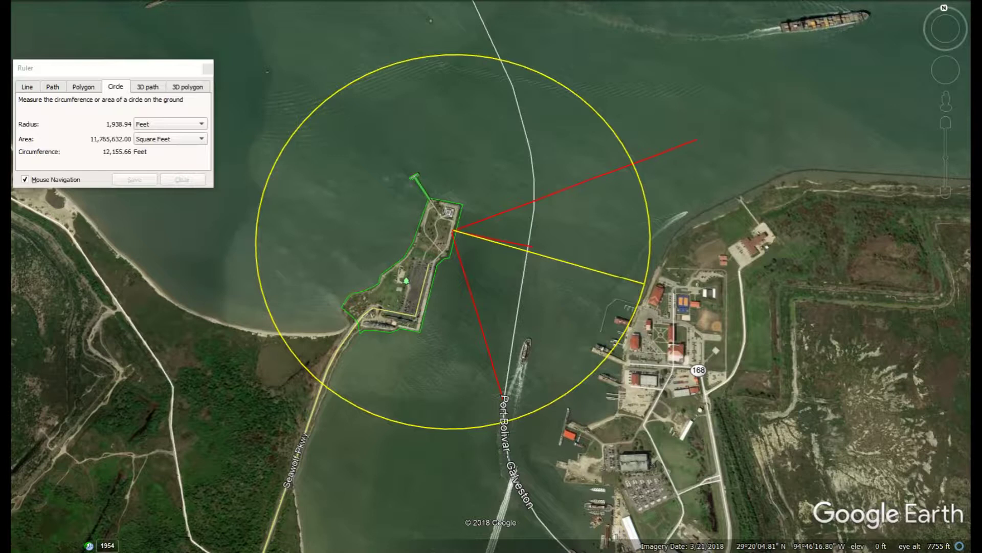
click(644, 283)
click(134, 179)
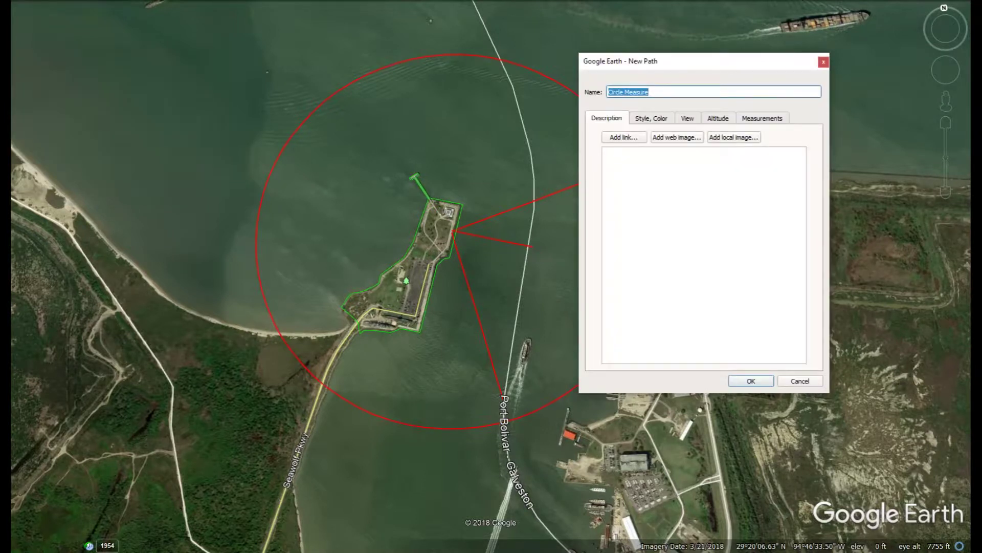
text(Cir)
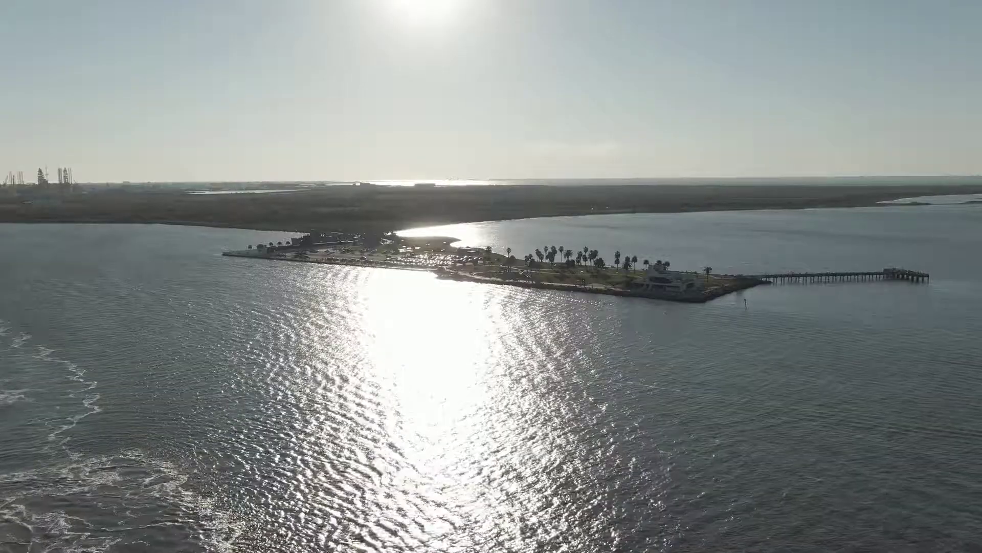